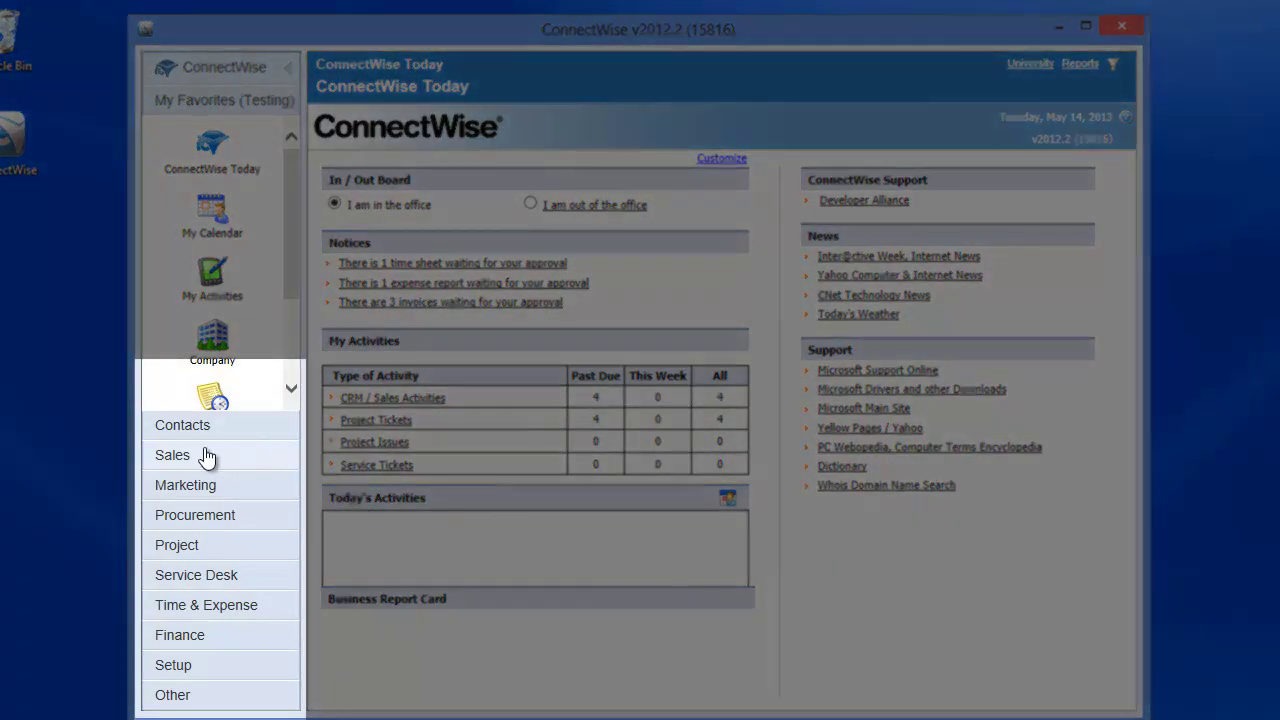
# Step: Search Setup Tables for 'integrator' and open the Integrator Login list
pyautogui.click(195, 666)
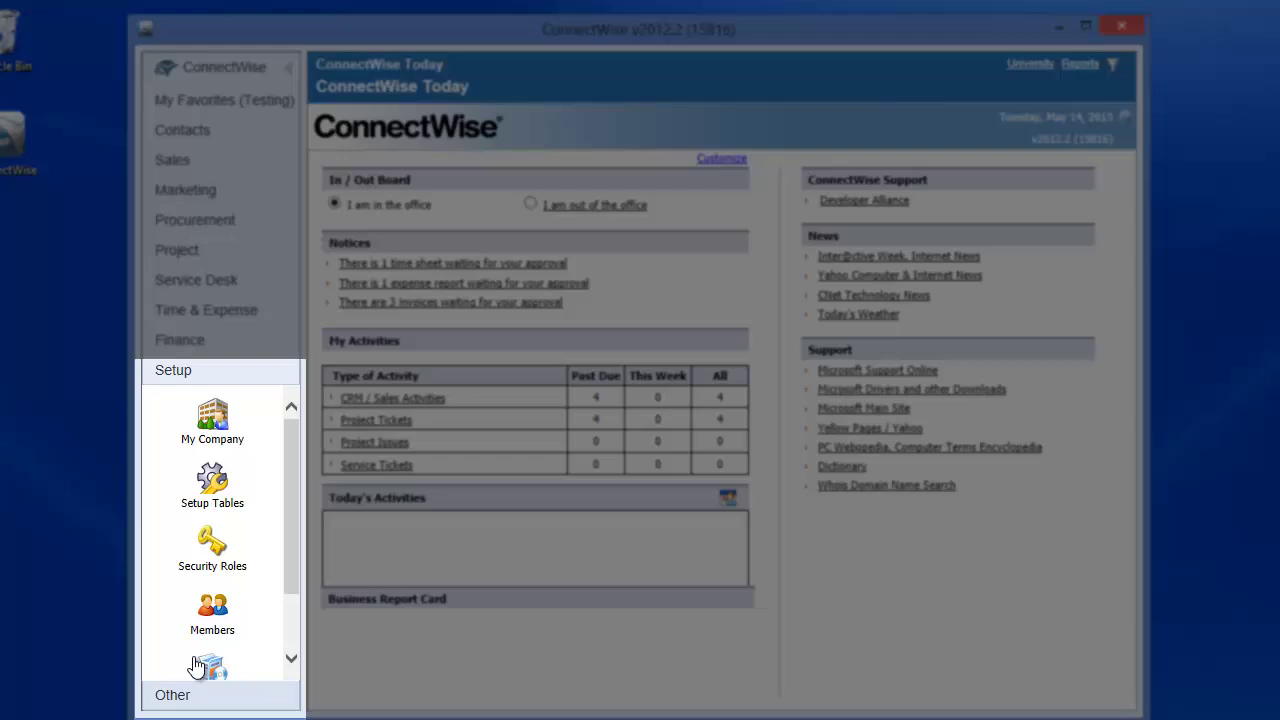
pyautogui.click(212, 484)
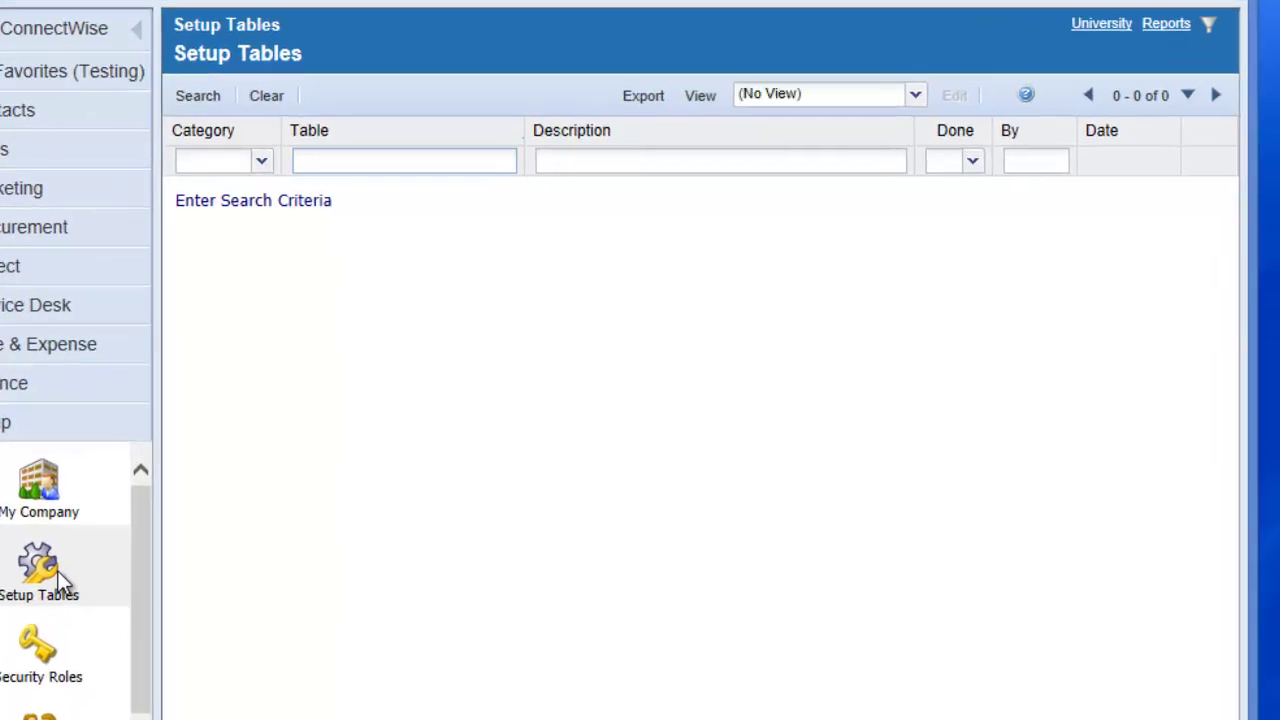
pyautogui.write('integrator')
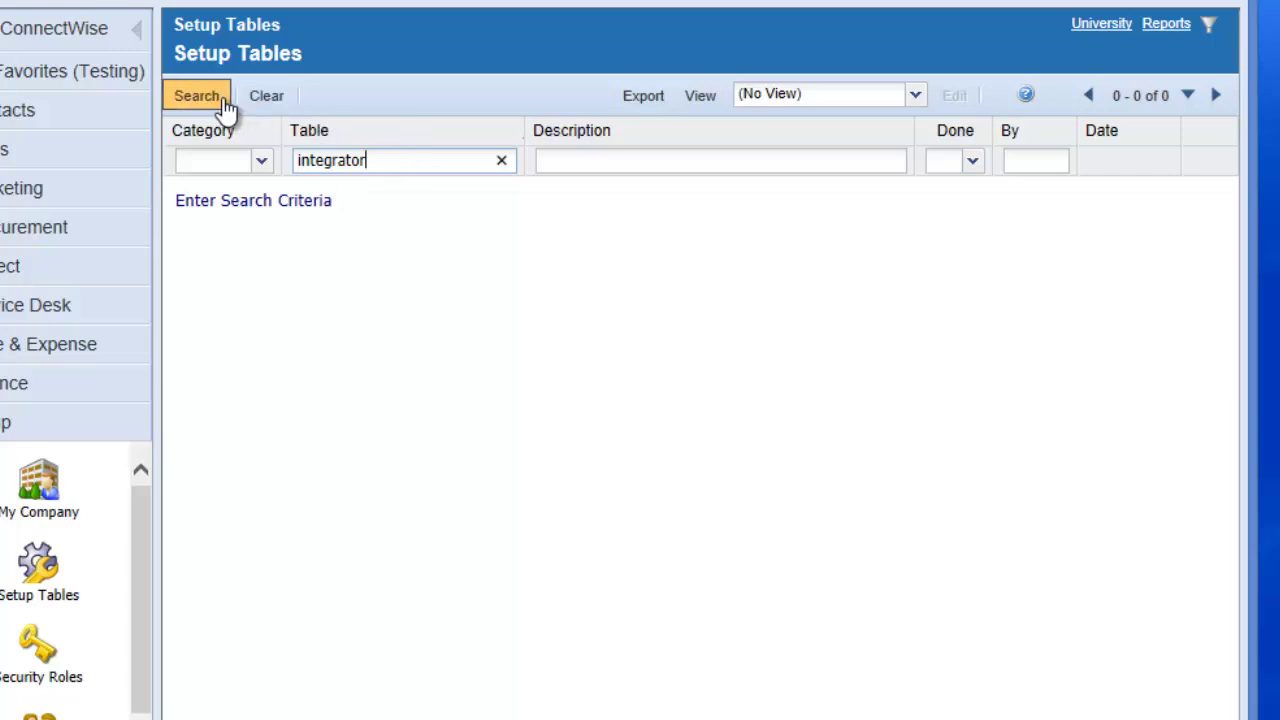
pyautogui.click(222, 98)
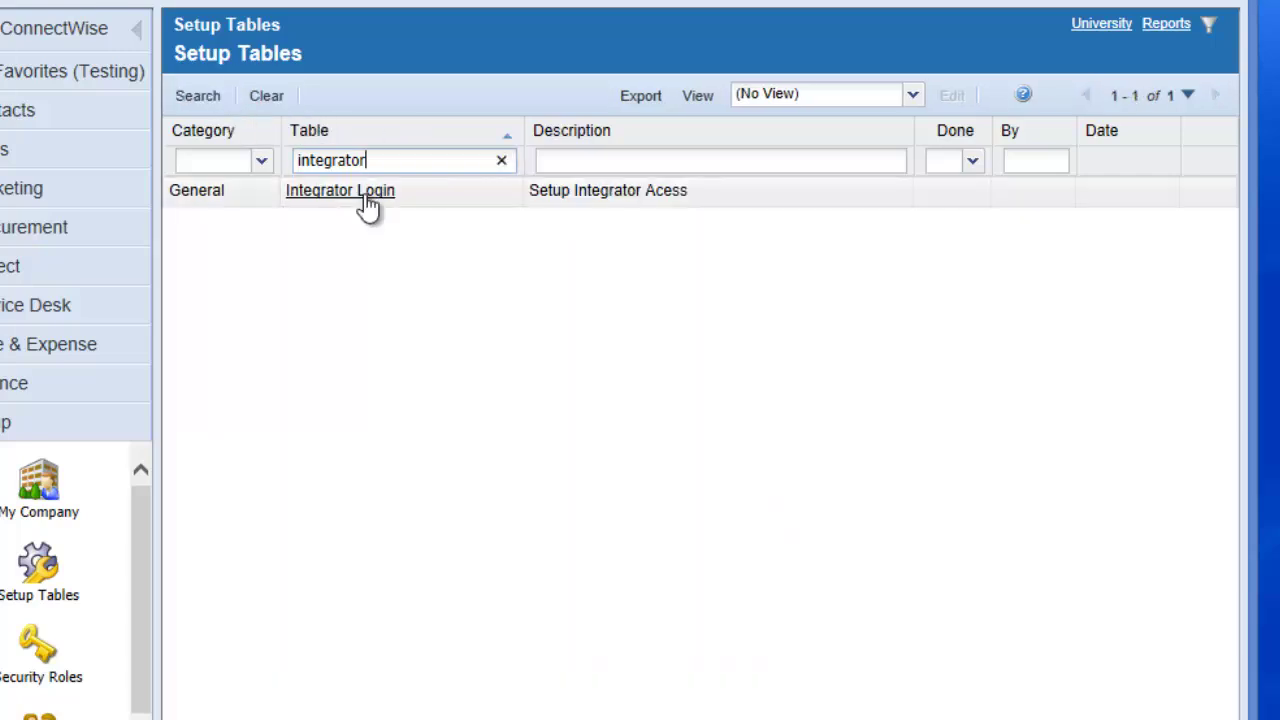
pyautogui.click(366, 201)
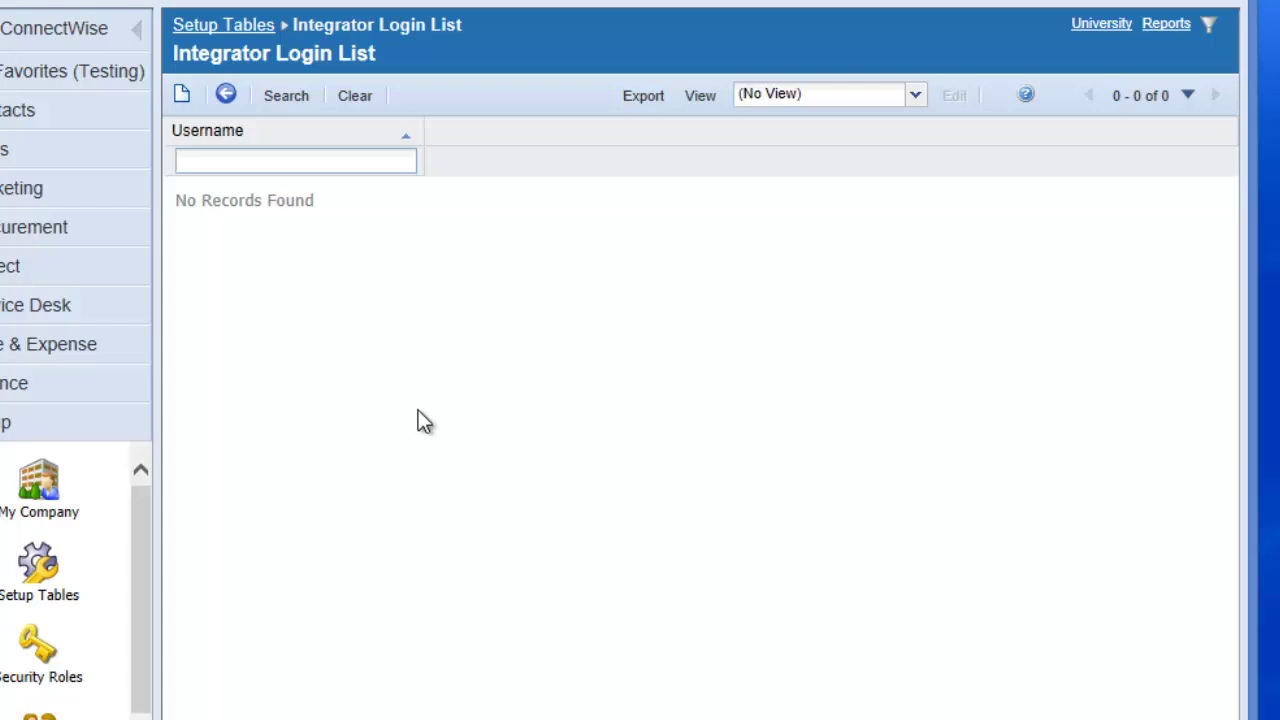
# Step: Create a new integrator login 'integrator' with its password and All records access
pyautogui.click(181, 94)
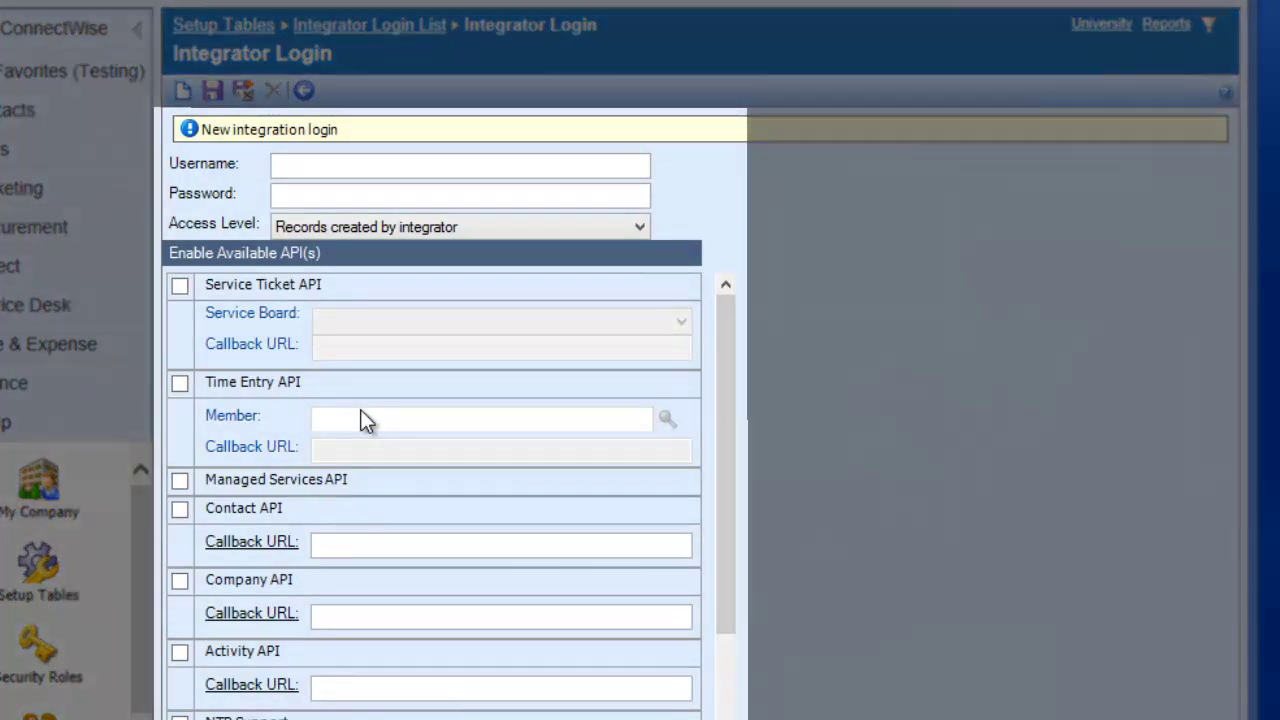
pyautogui.click(299, 166)
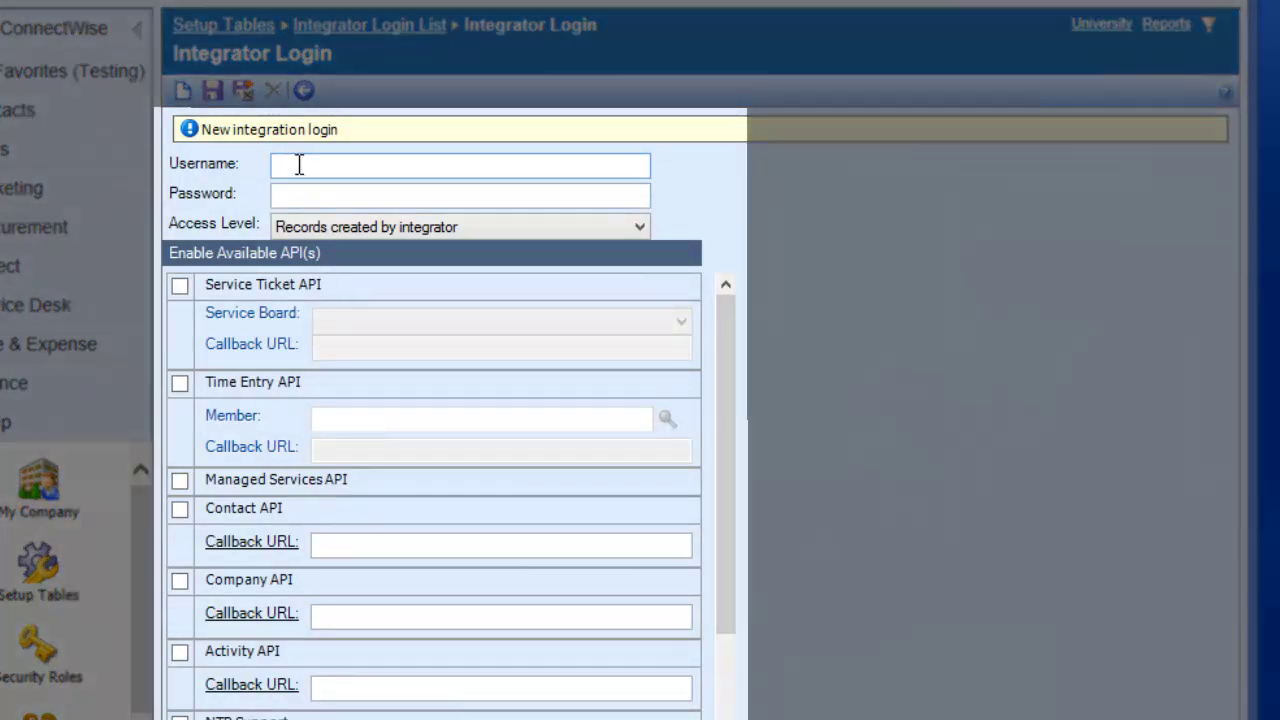
pyautogui.write('integrator')
pyautogui.press('Tab')
pyautogui.write('●●●●●●●●●●●')
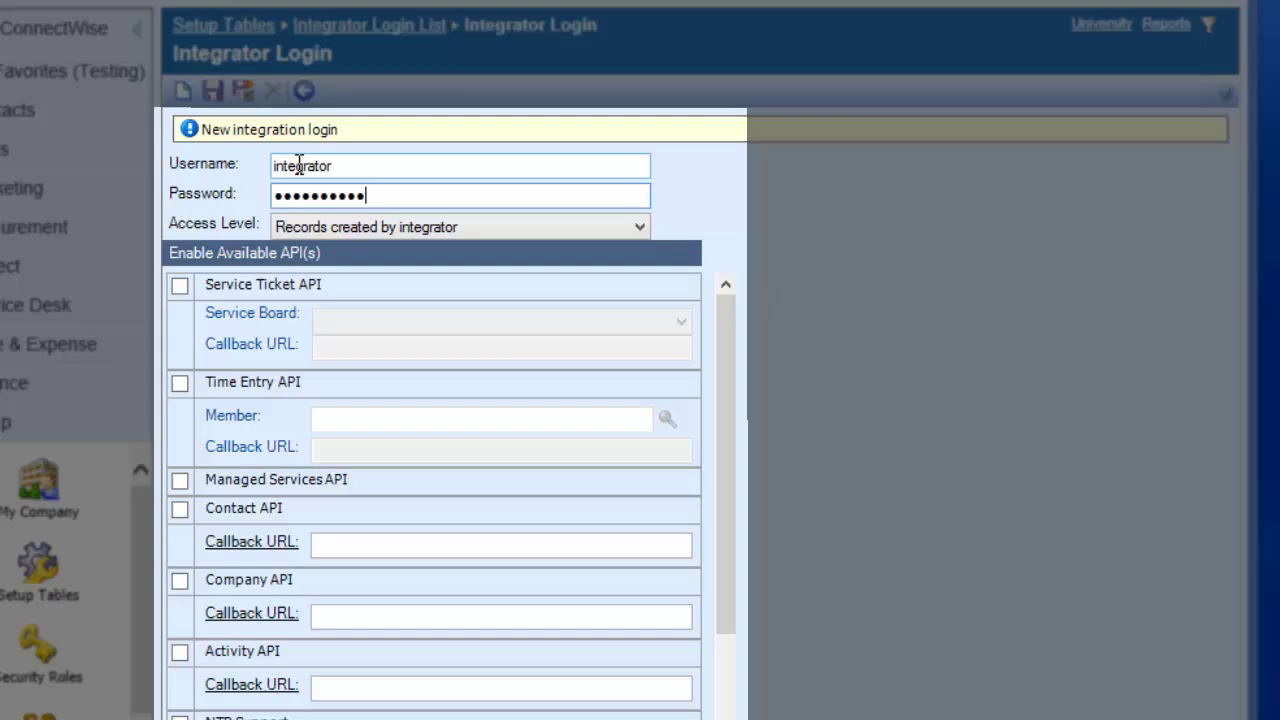
pyautogui.click(405, 227)
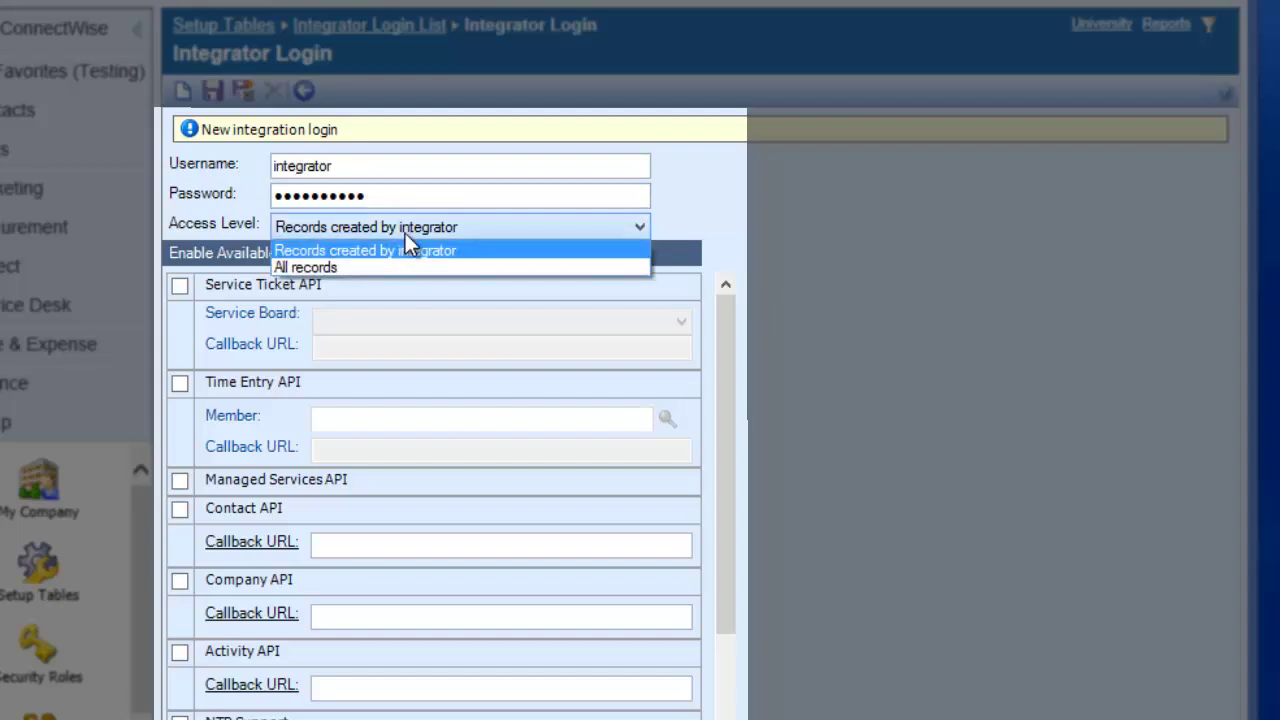
pyautogui.click(388, 267)
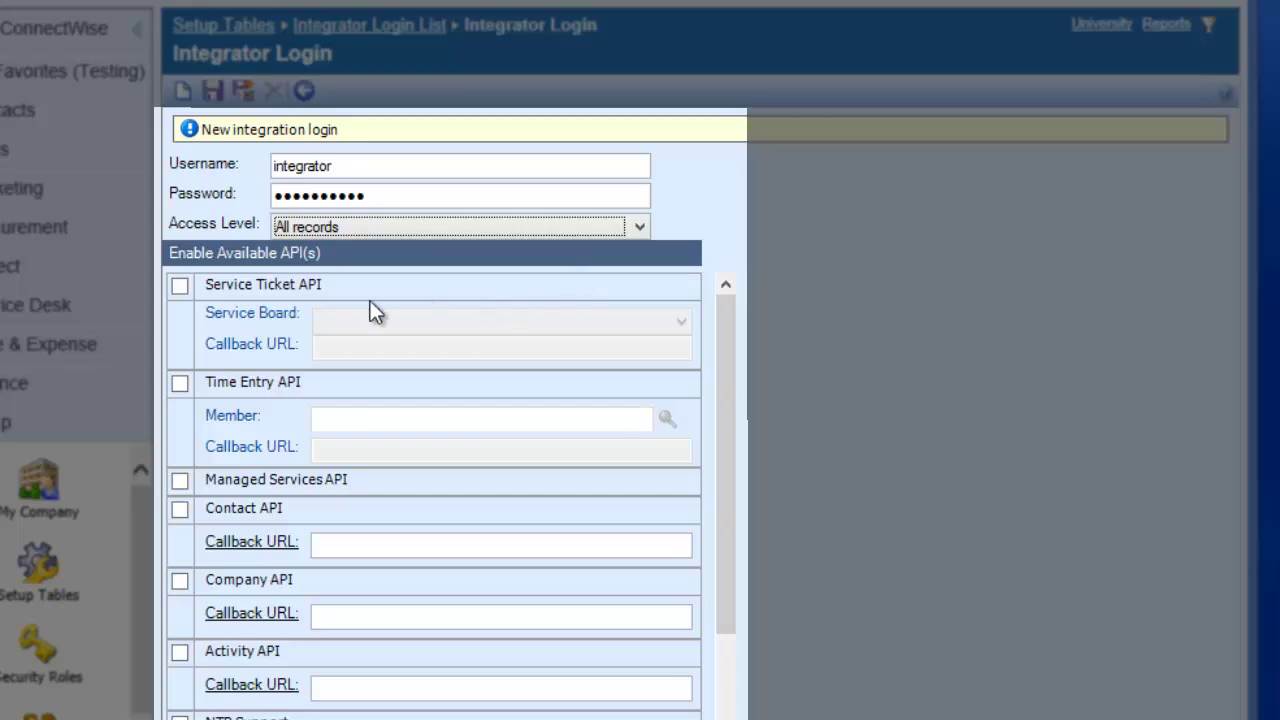
# Step: Enable Service Ticket API on Professional Services with callback 'notused', enable Company API, and save
pyautogui.click(181, 286)
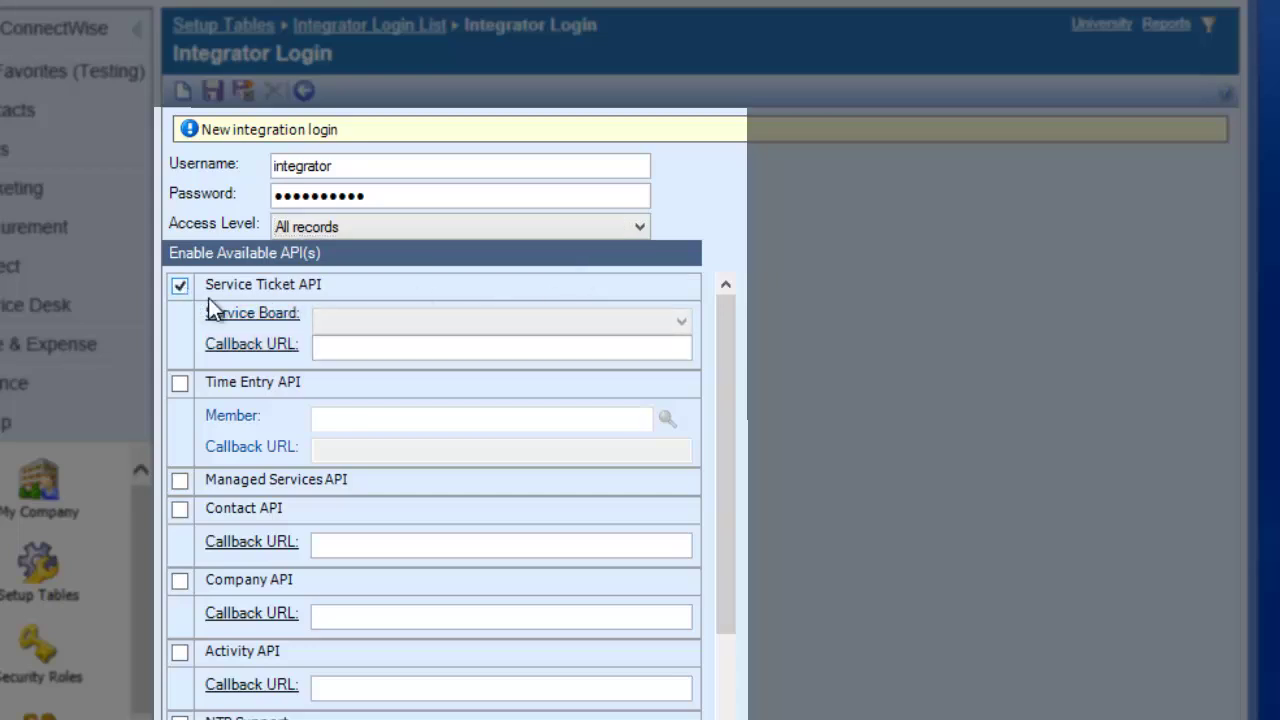
pyautogui.click(540, 322)
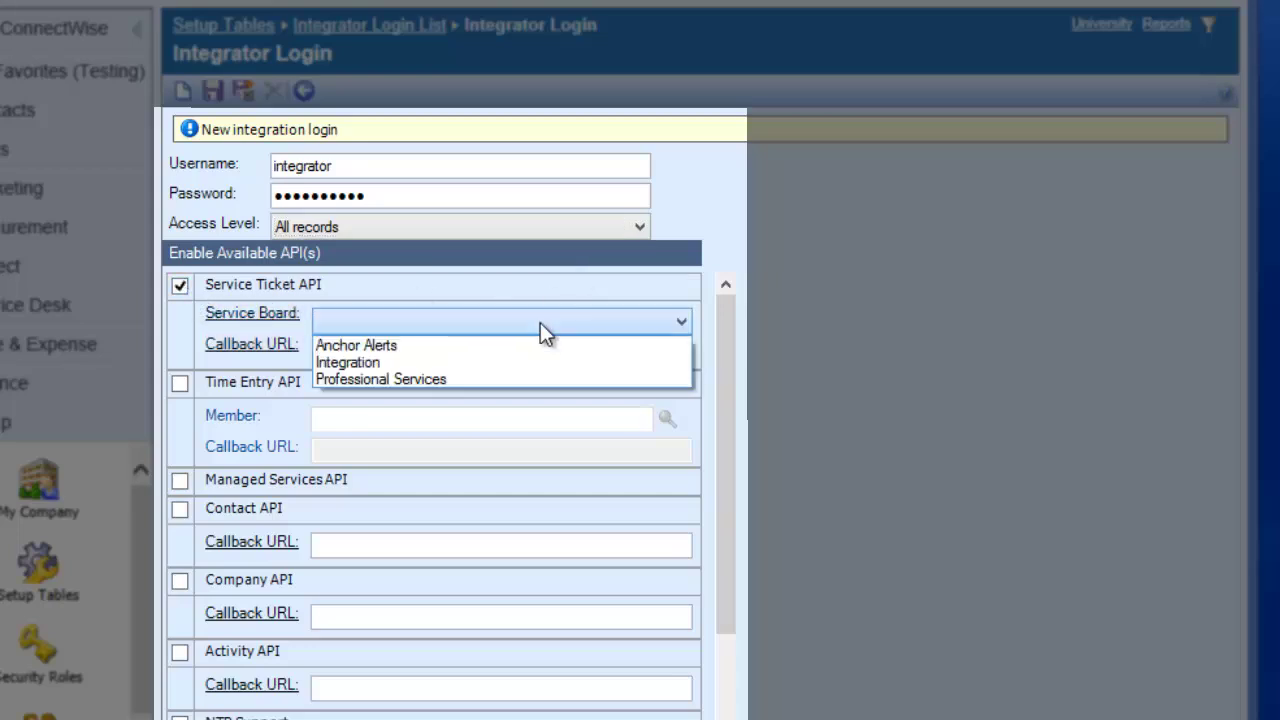
pyautogui.click(470, 382)
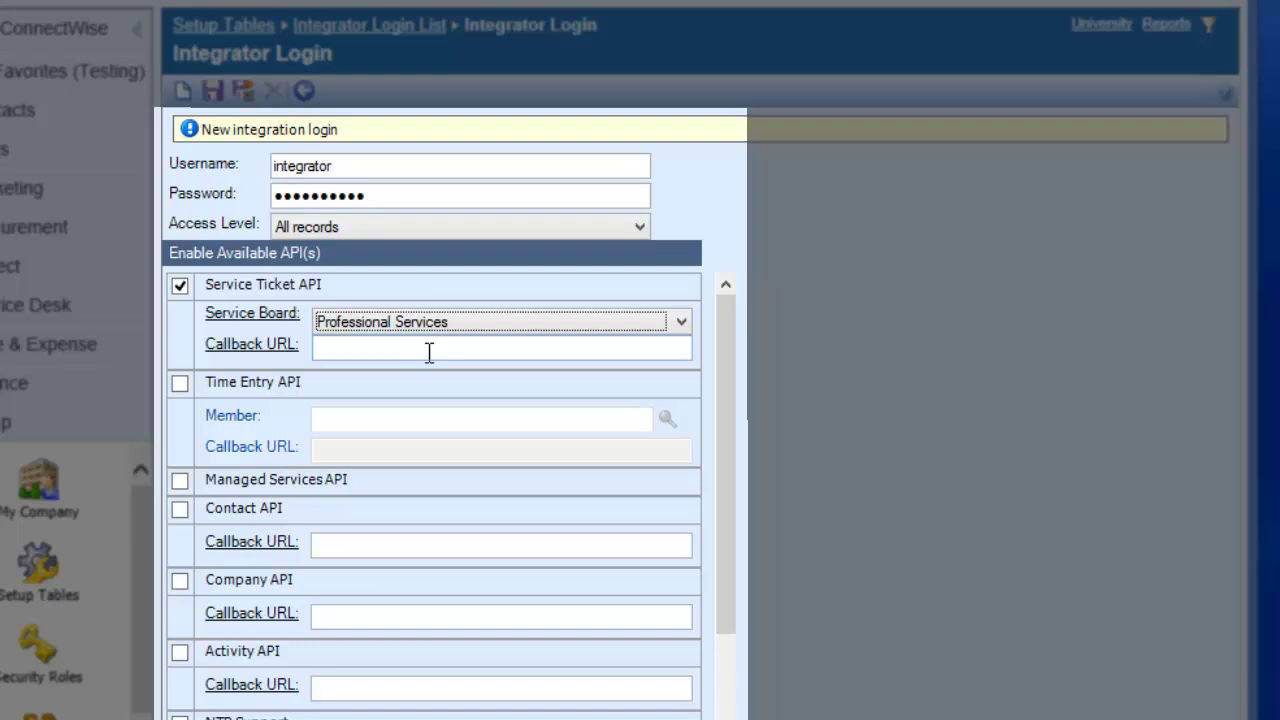
pyautogui.click(429, 352)
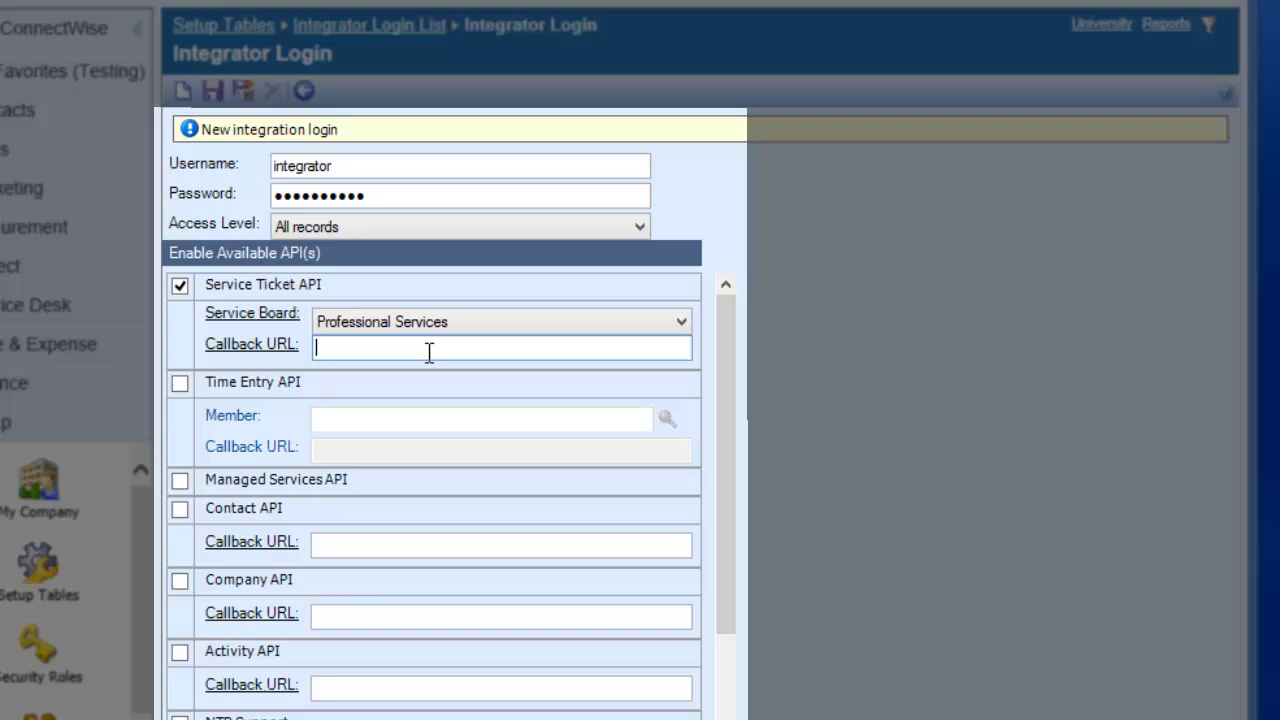
pyautogui.write('notused')
pyautogui.click(184, 585)
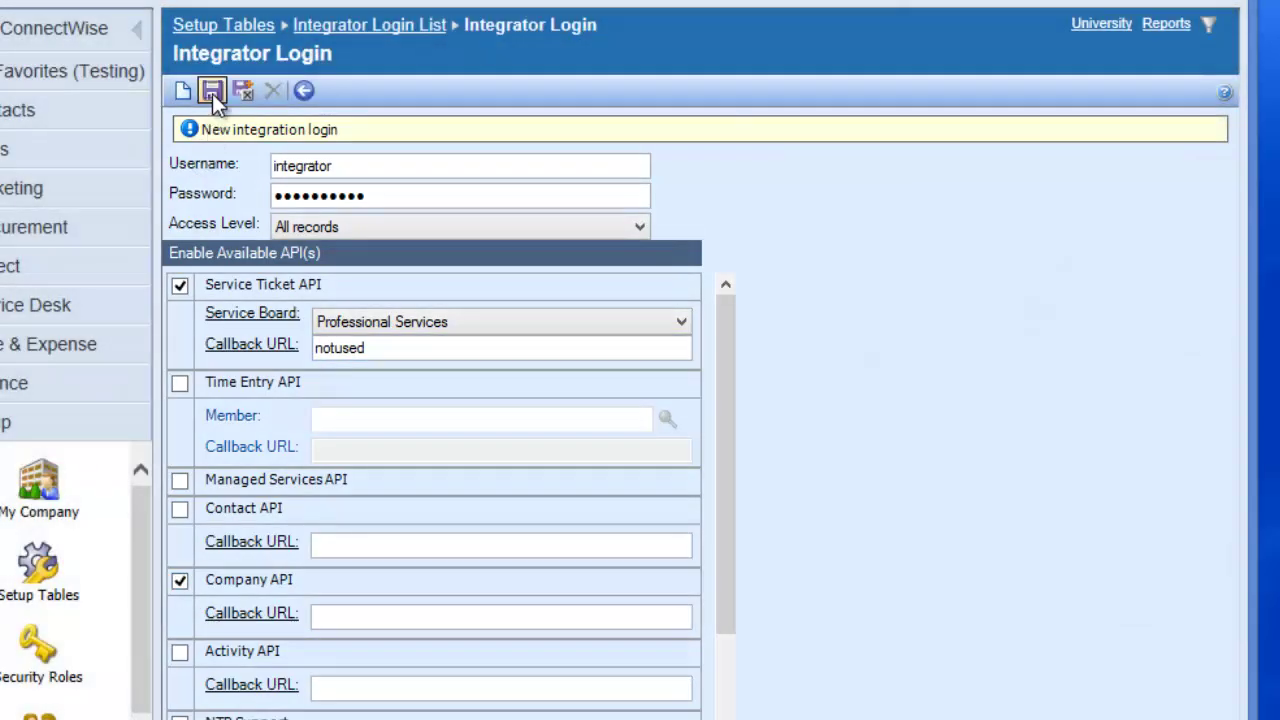
pyautogui.click(212, 91)
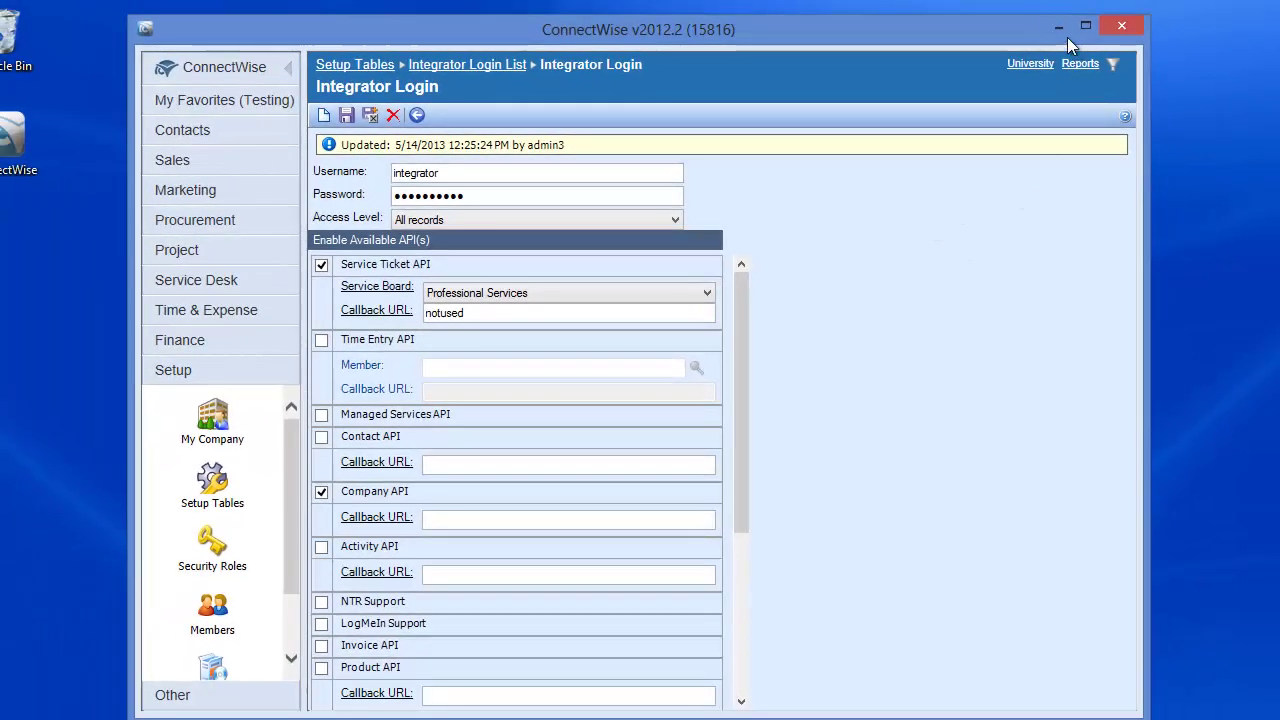
# Step: In Anchor's PSA system settings, choose 'Configure a new PSA system' and expand the PSA System list
pyautogui.click(1060, 29)
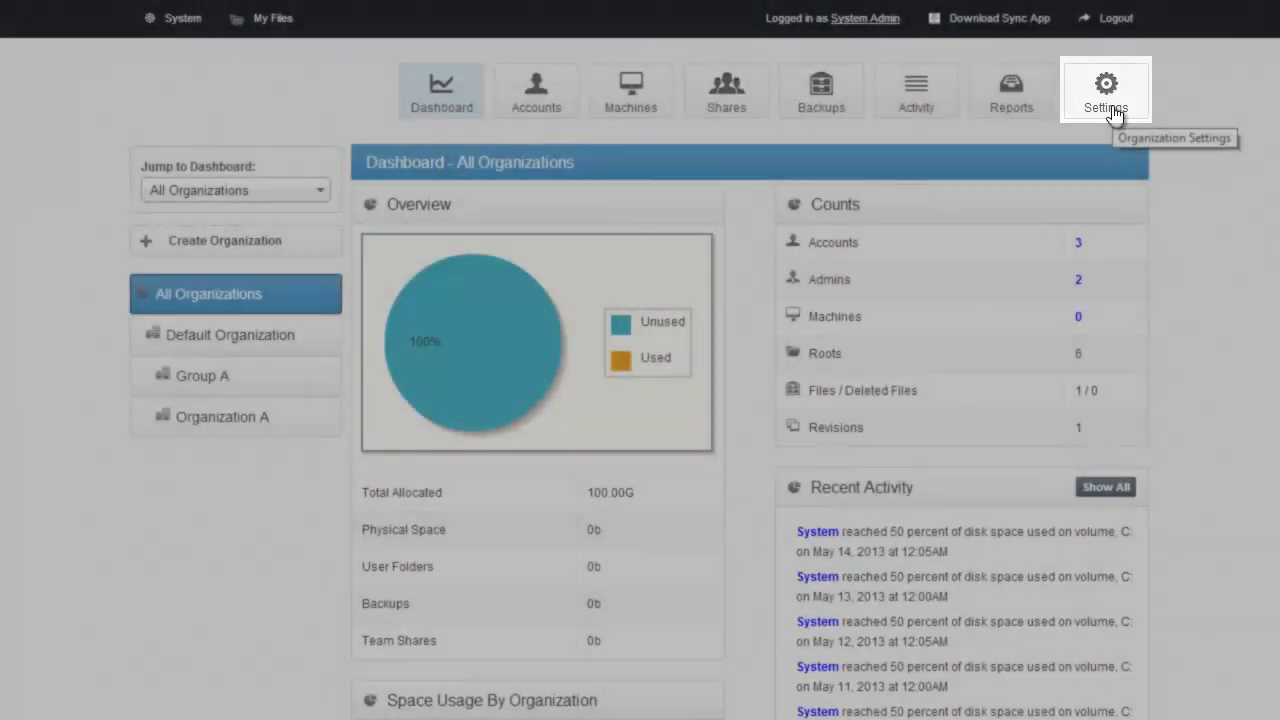
pyautogui.click(1108, 108)
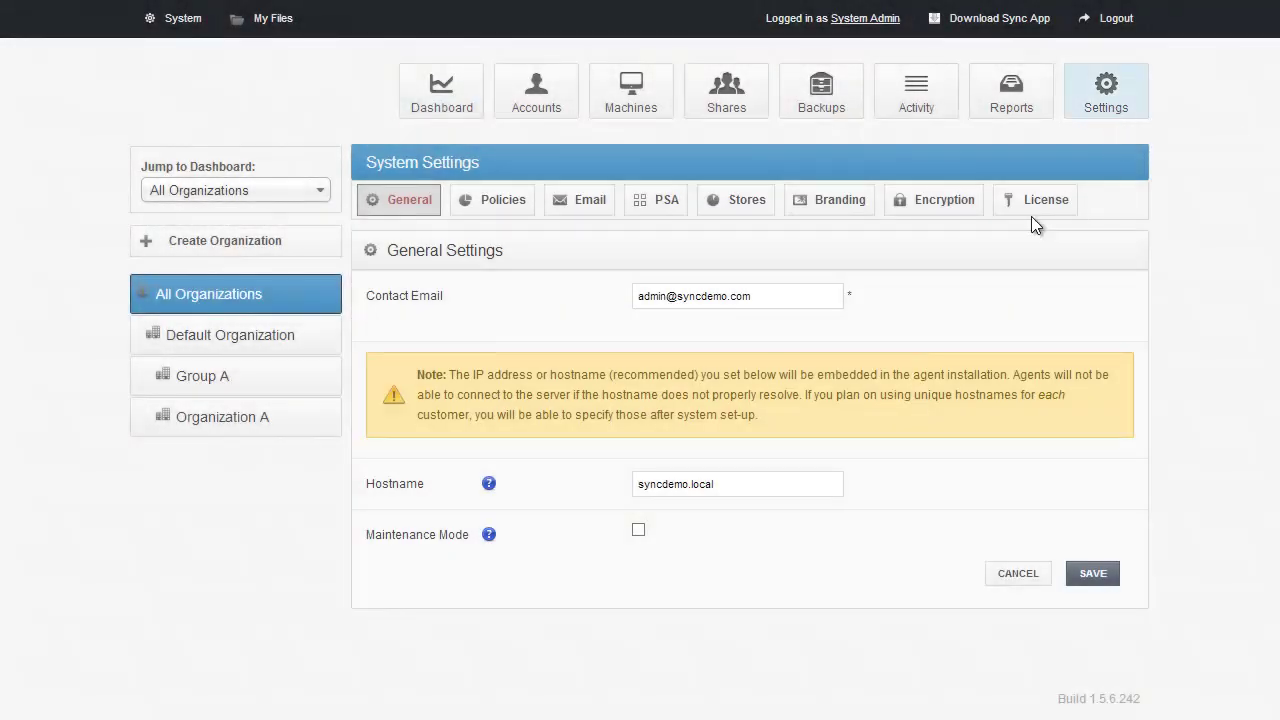
pyautogui.click(657, 205)
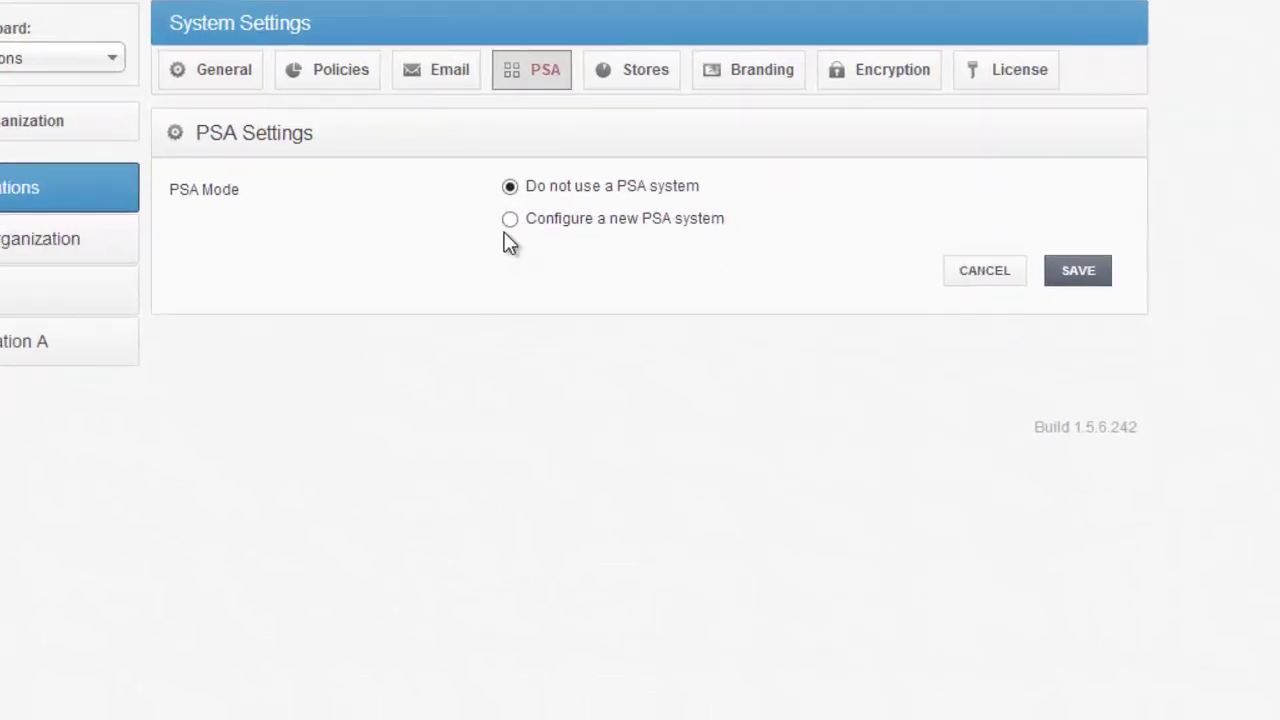
pyautogui.click(548, 248)
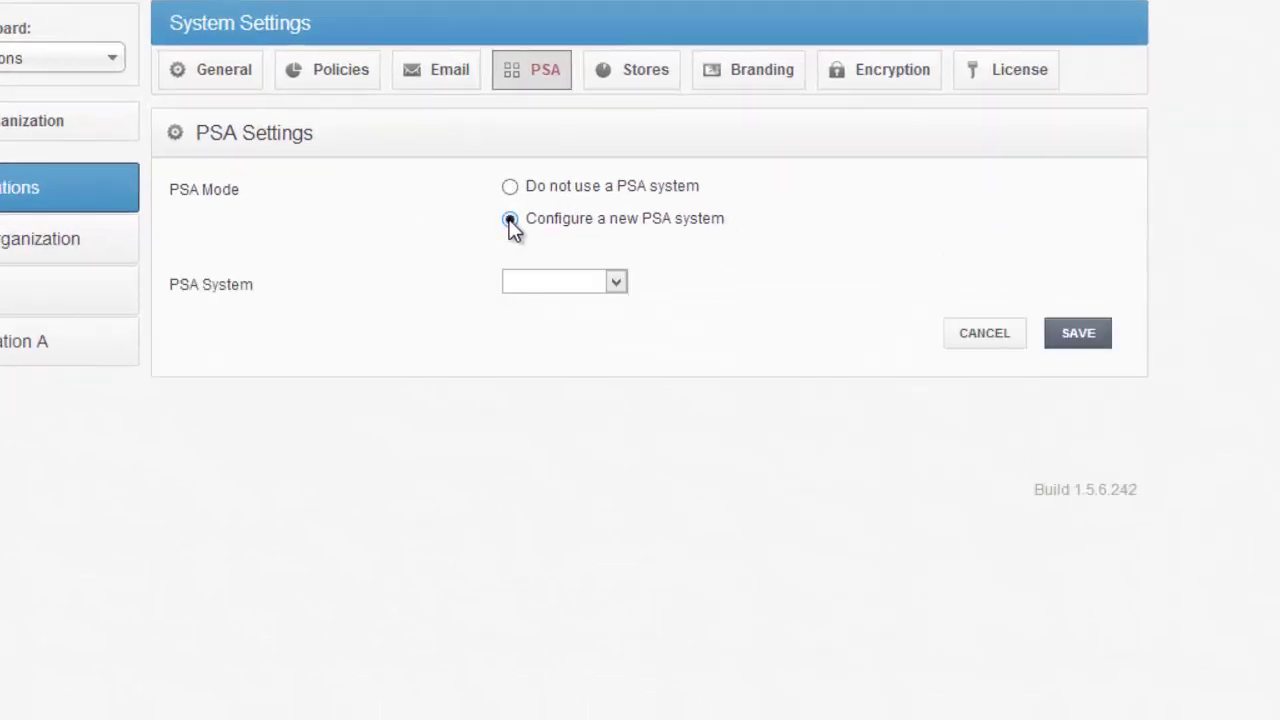
pyautogui.click(591, 285)
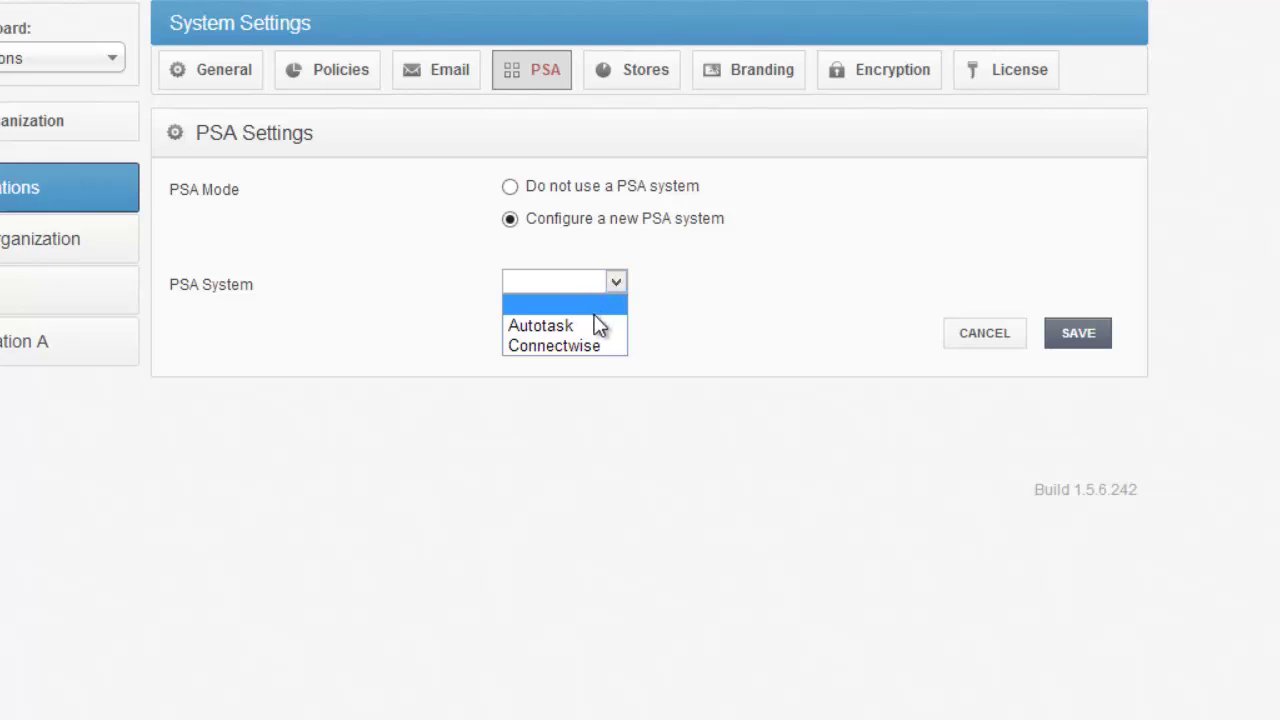
pyautogui.click(595, 345)
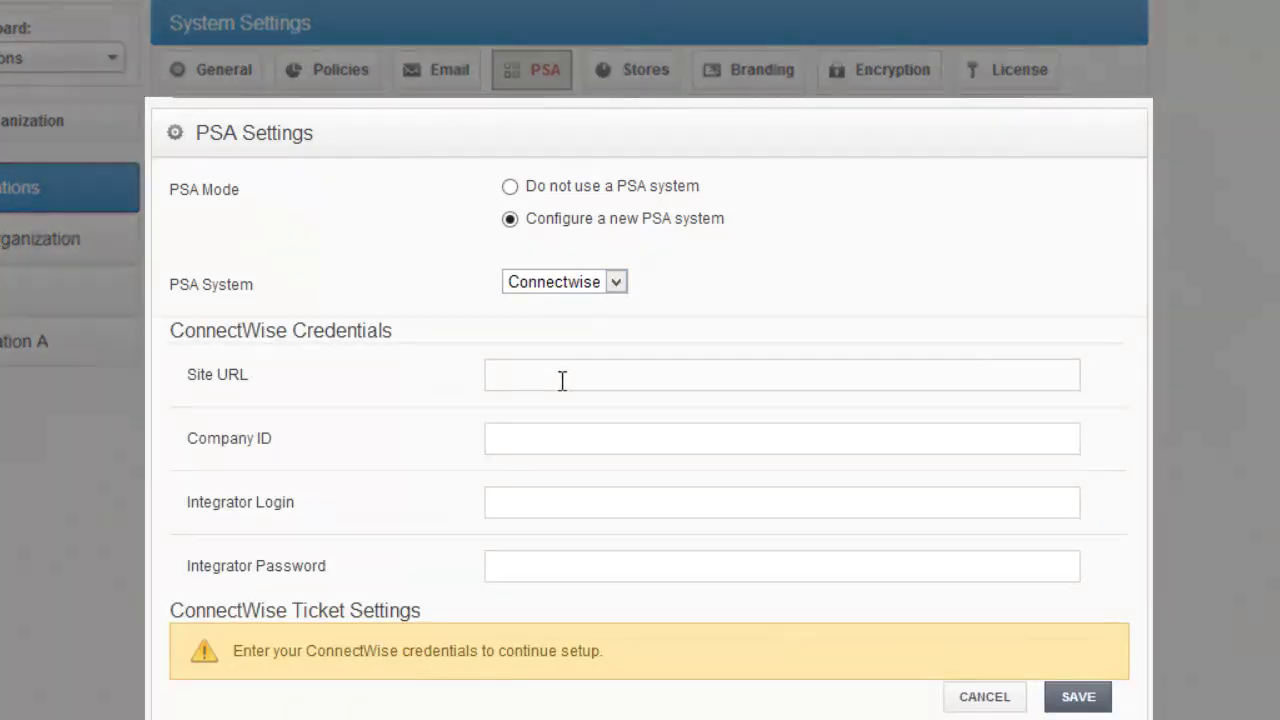
pyautogui.click(561, 376)
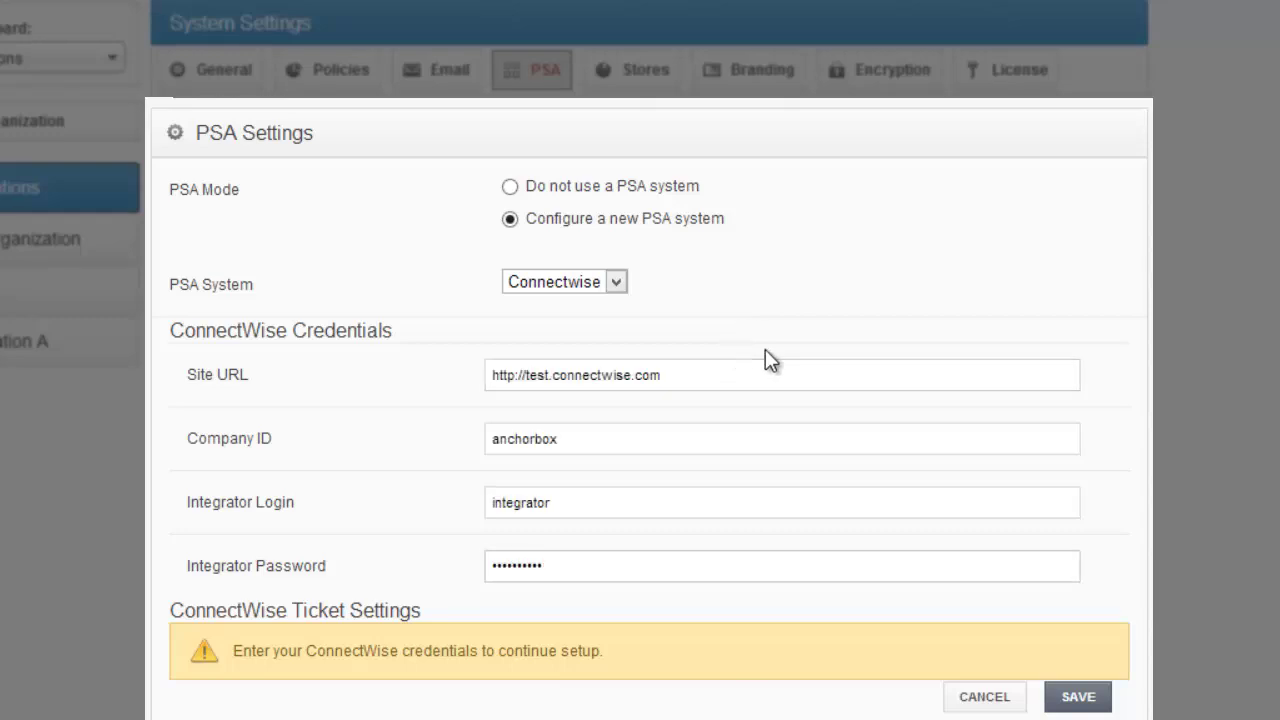
pyautogui.click(1072, 702)
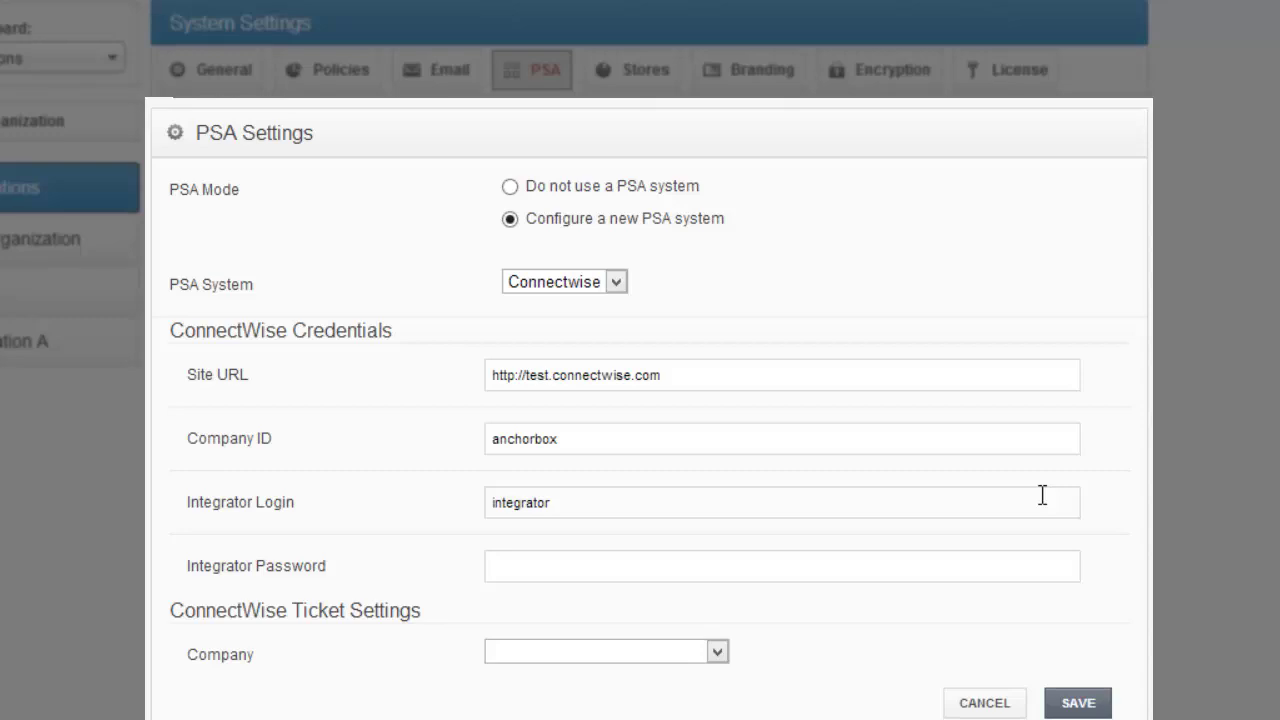
# Step: Set the ticket company to Your Company and save the PSA settings
pyautogui.click(722, 653)
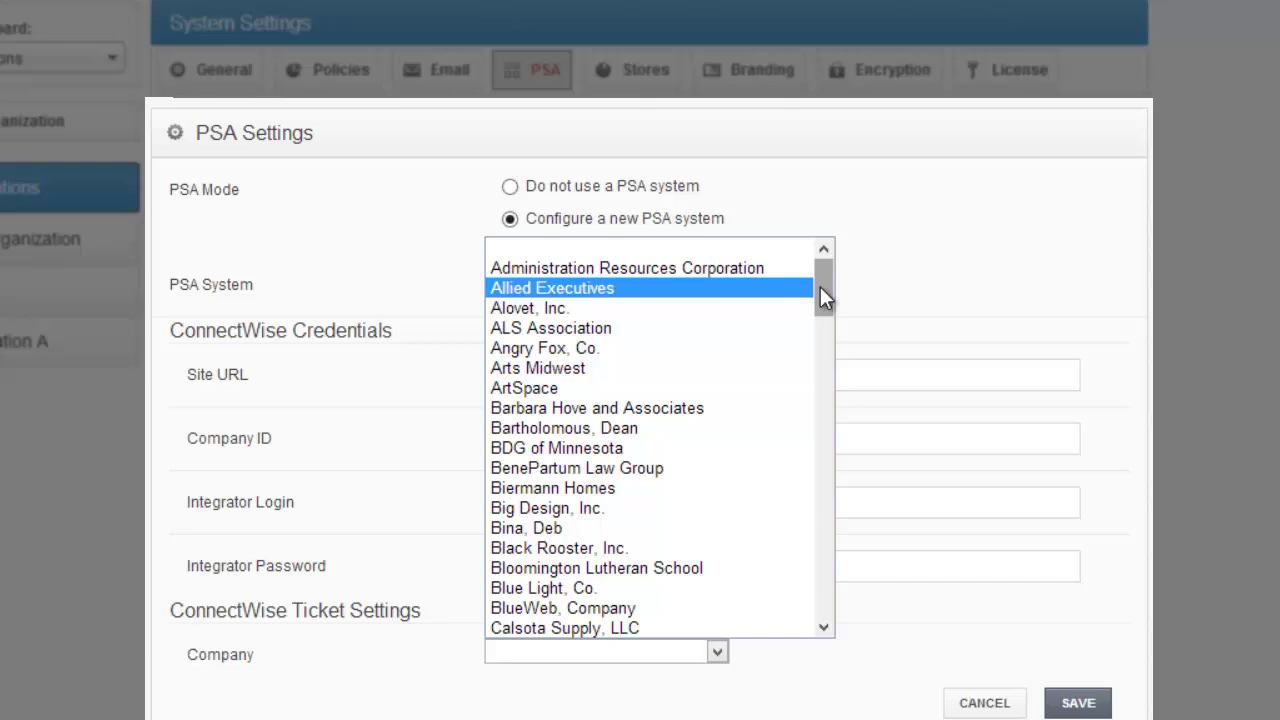
pyautogui.moveTo(822, 288); pyautogui.dragTo(886, 617)
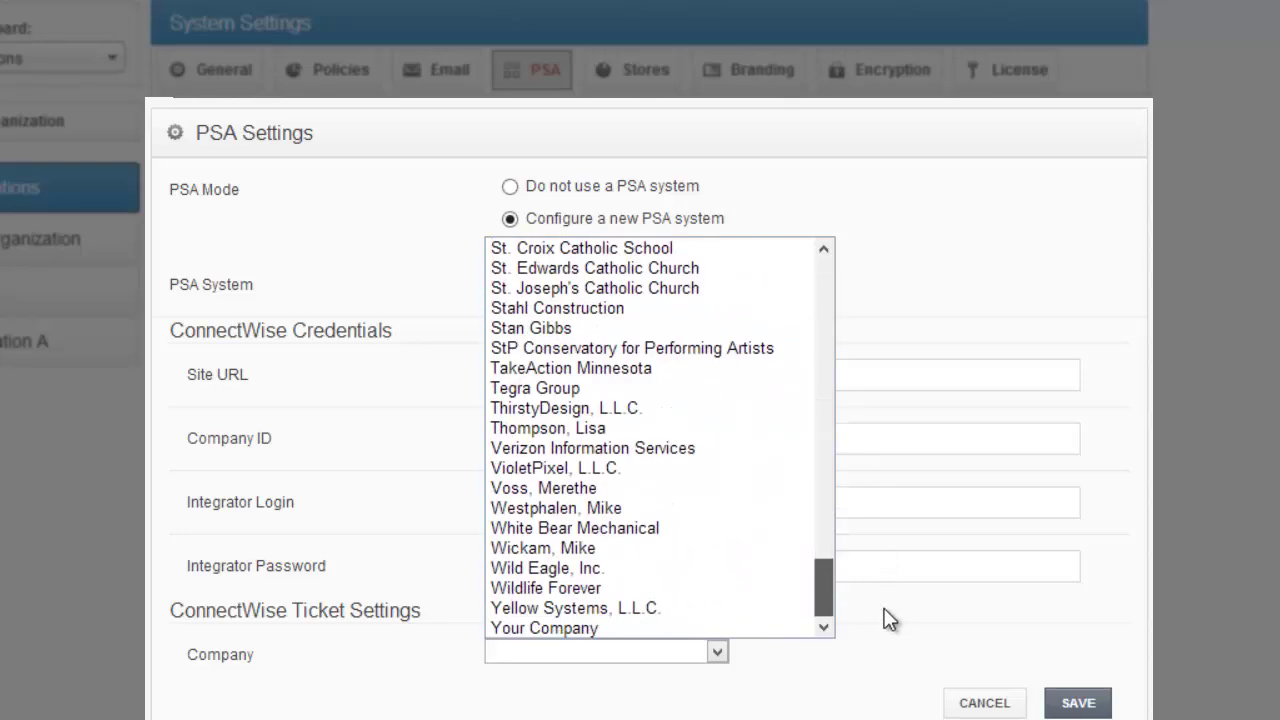
pyautogui.click(657, 627)
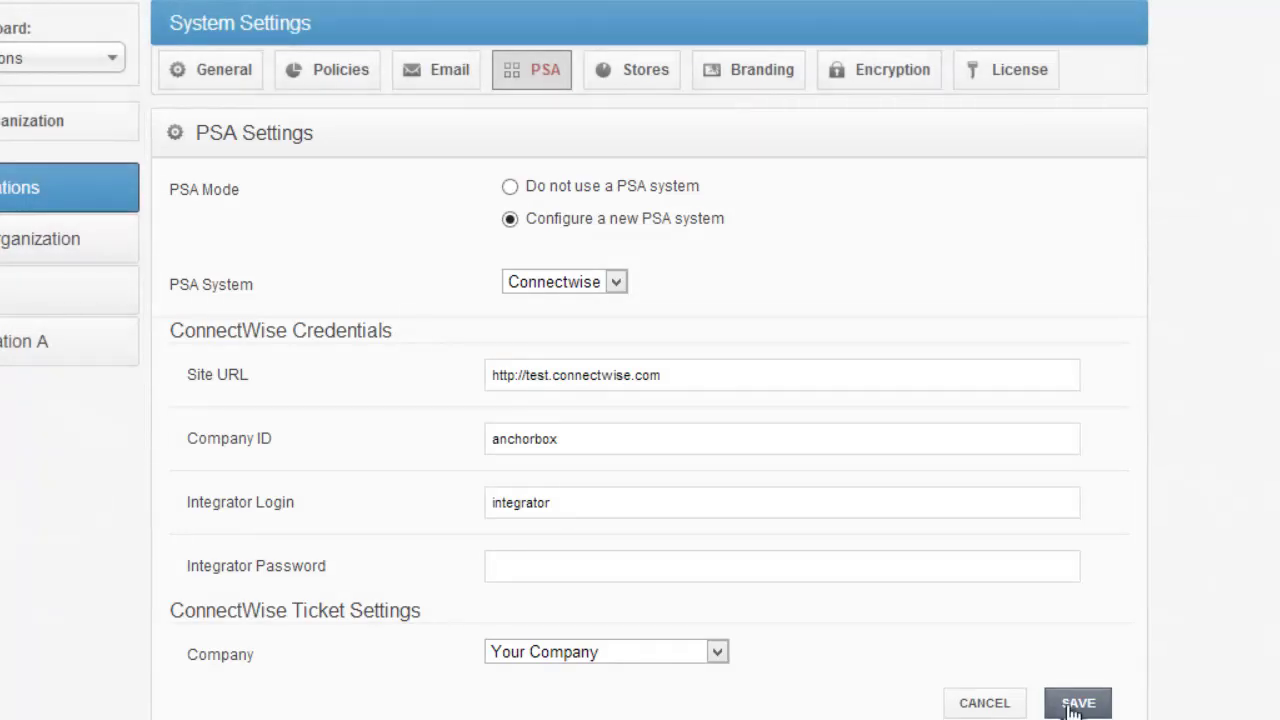
pyautogui.click(1075, 704)
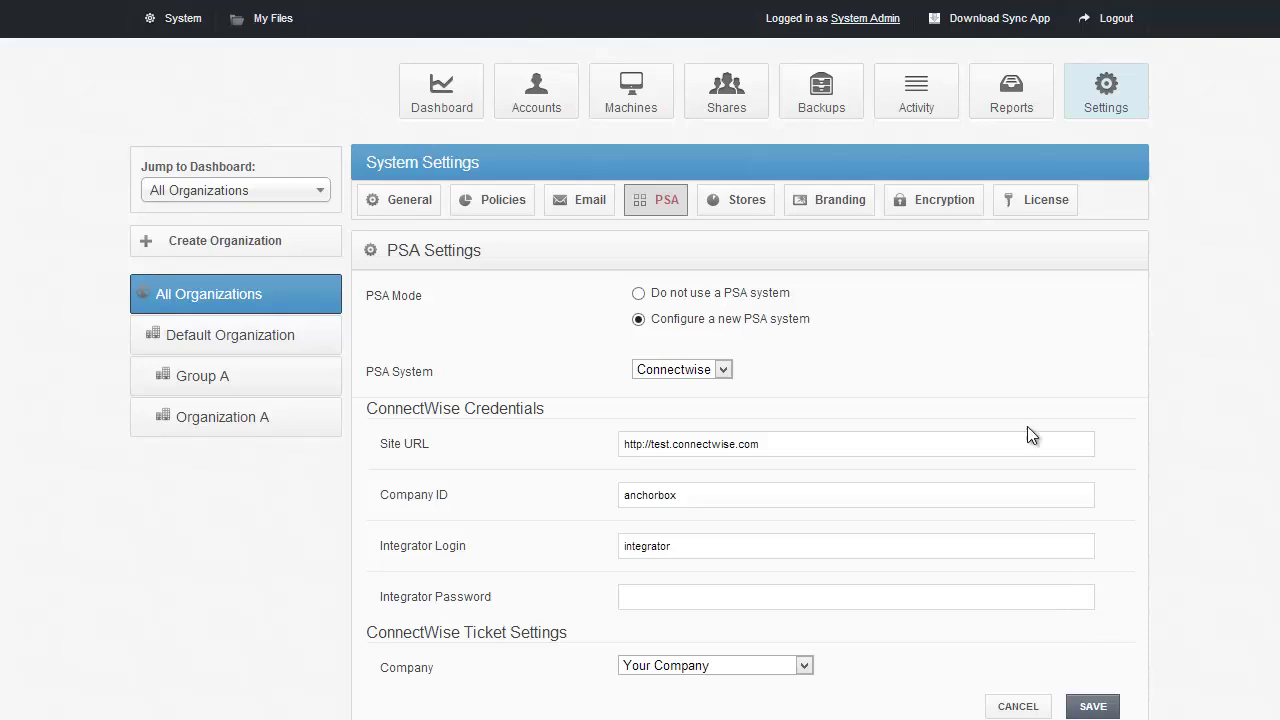
# Step: Create an 'Added account' alert for All Organizations delivered via PSA System
pyautogui.click(930, 95)
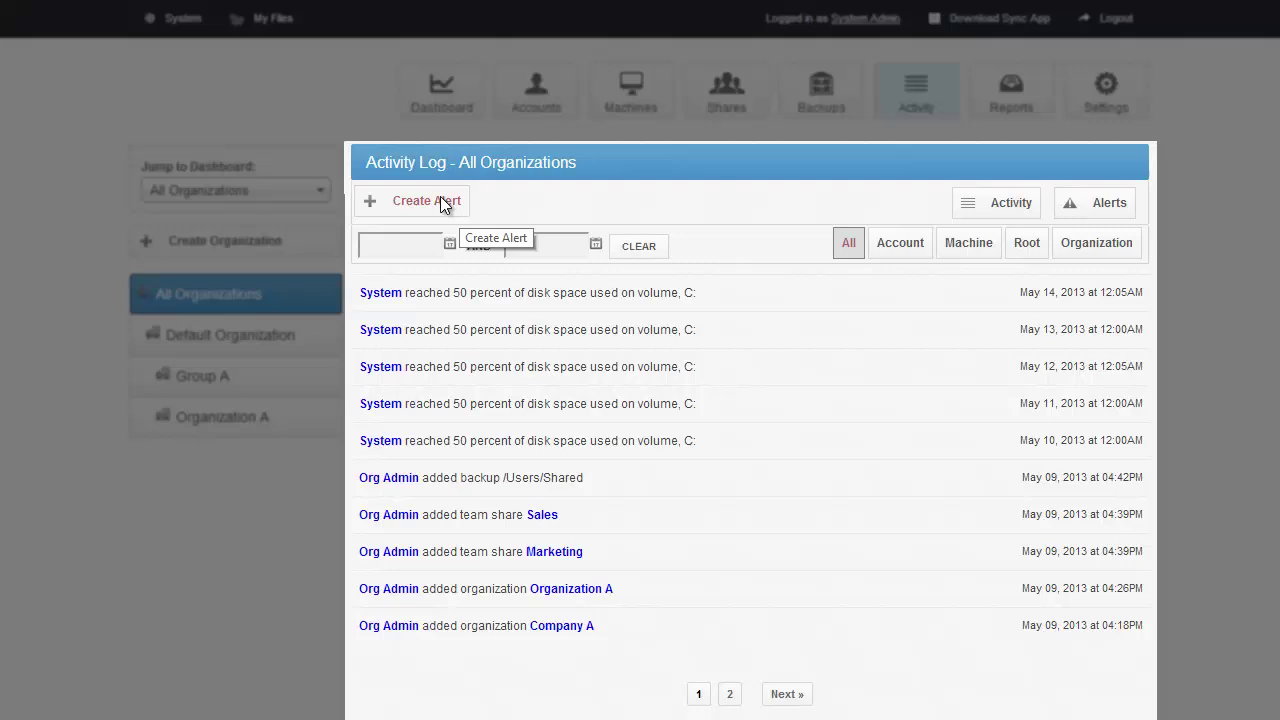
pyautogui.click(440, 200)
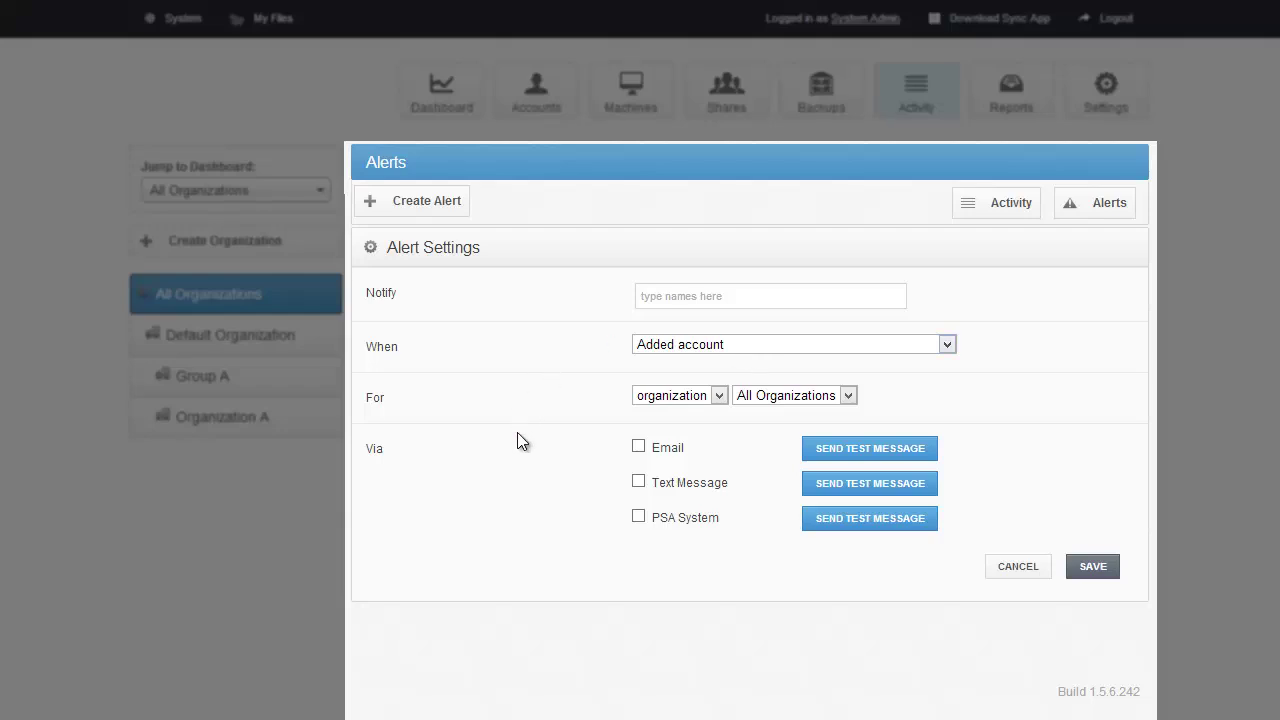
pyautogui.click(640, 519)
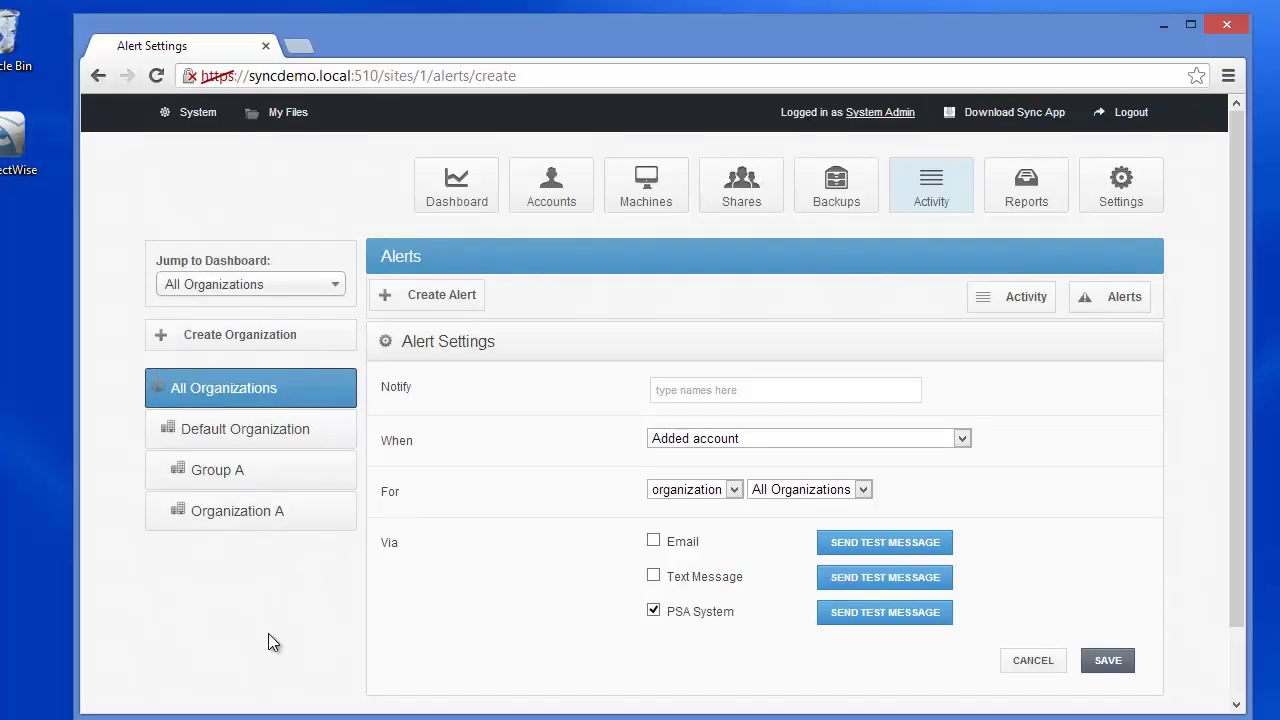
# Step: Back in ConnectWise, open Service Desk's Service Board to view the two Test Message tickets
pyautogui.hotkey('alt', 'Tab')
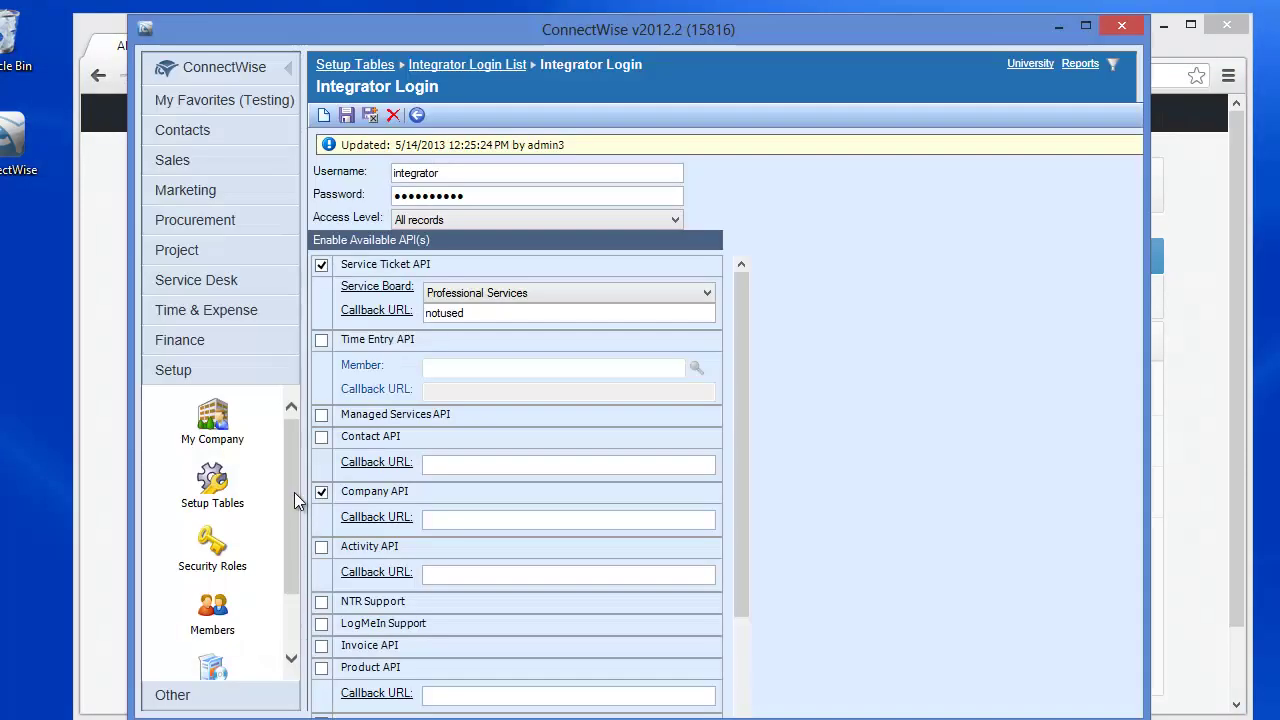
pyautogui.click(222, 287)
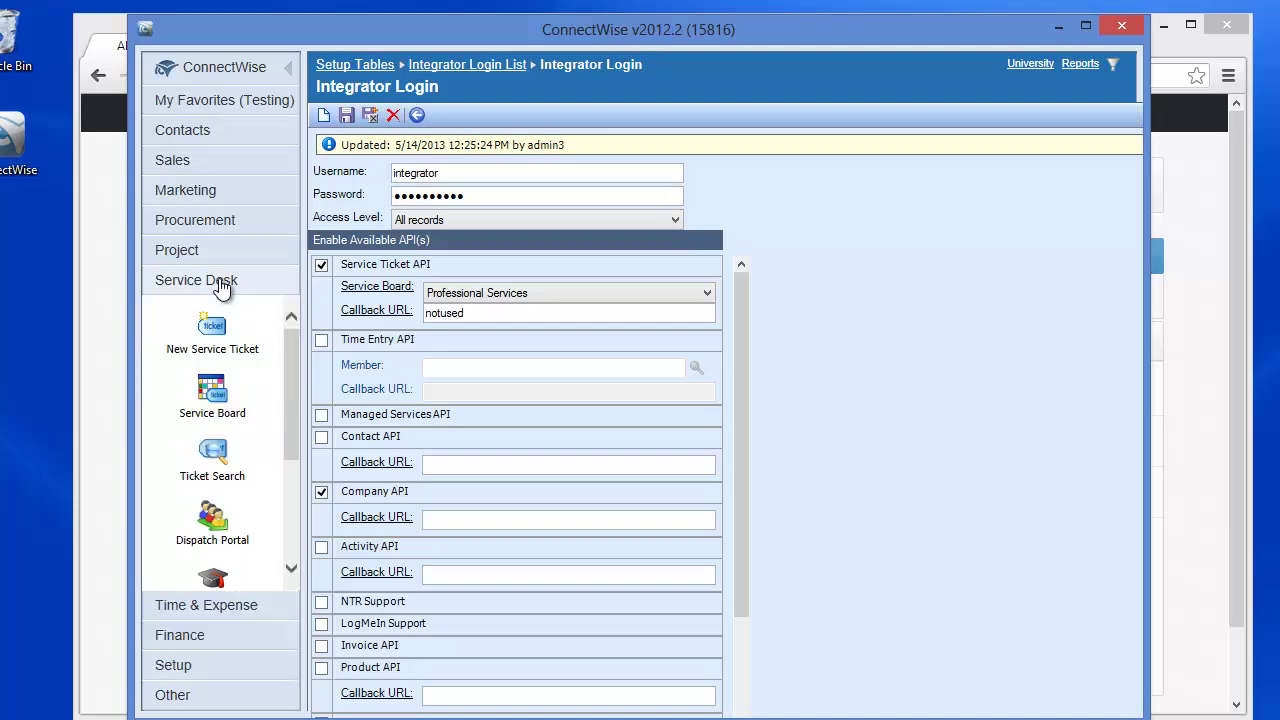
pyautogui.click(212, 395)
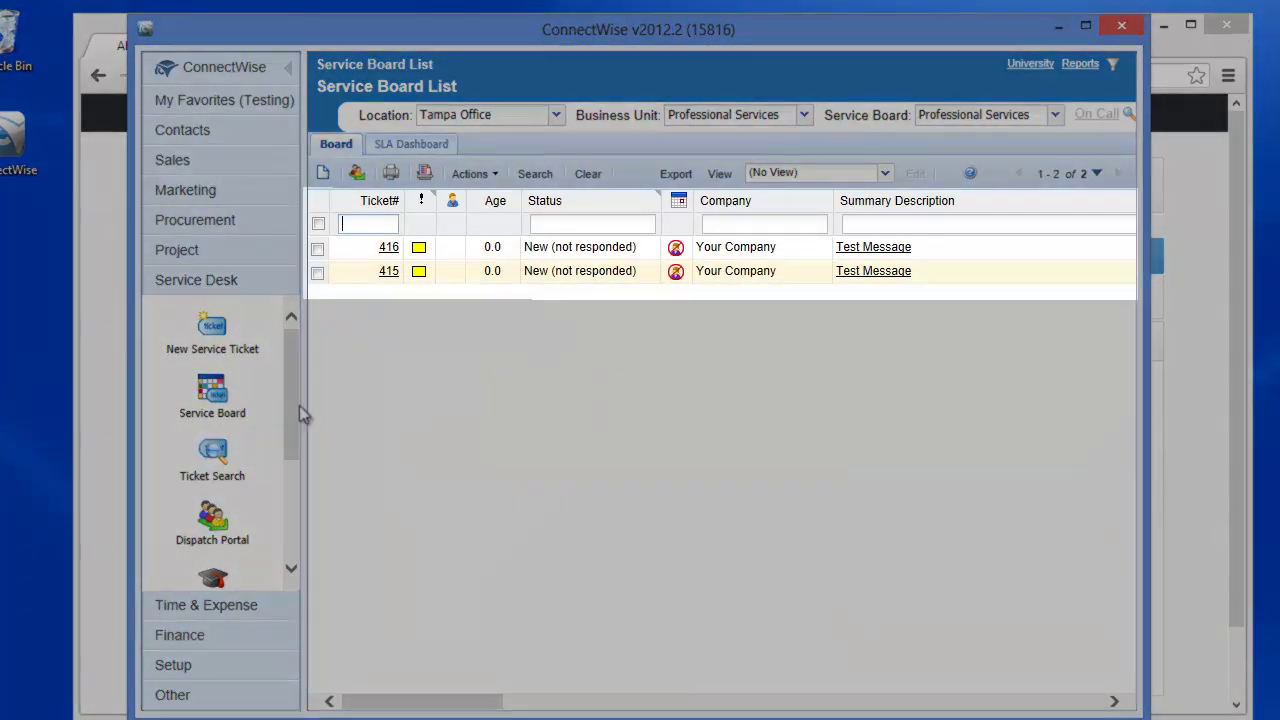